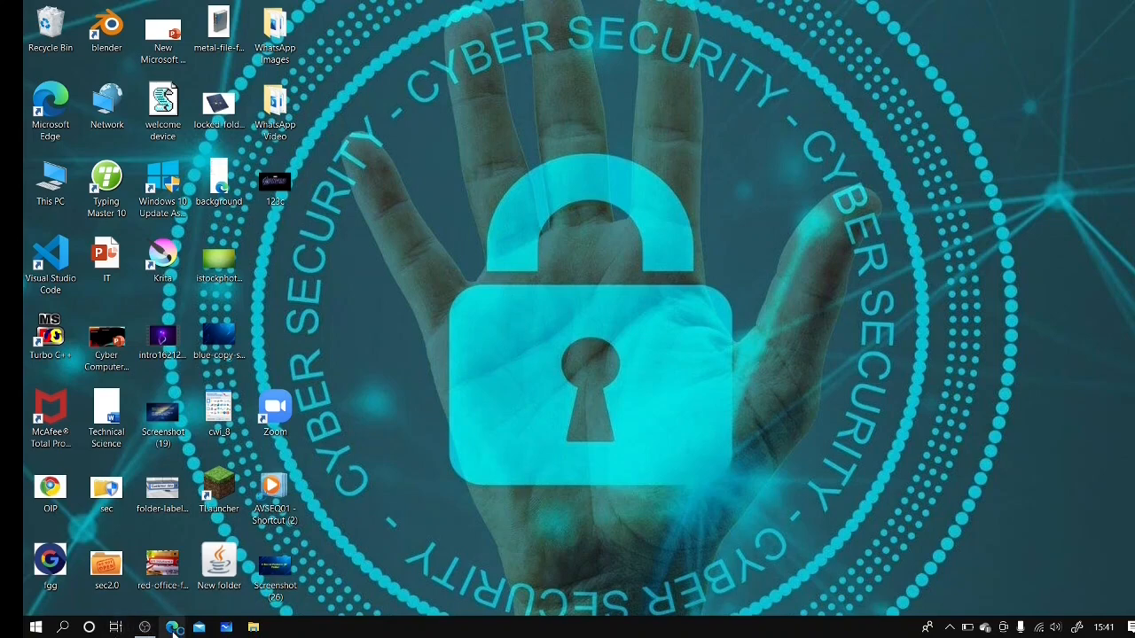
# Step: Open the Rufus website at rufus.ie/en_US/ in Microsoft Edge
pyautogui.click(173, 628)
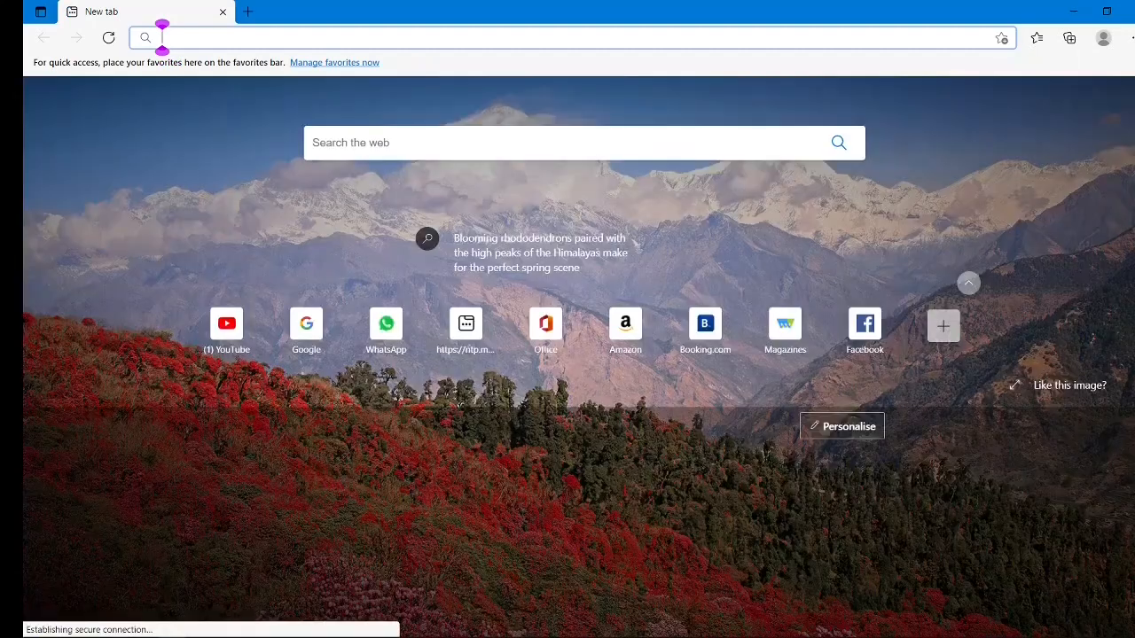
pyautogui.write('https://rufus.ie/en_US/')
pyautogui.press('Return')
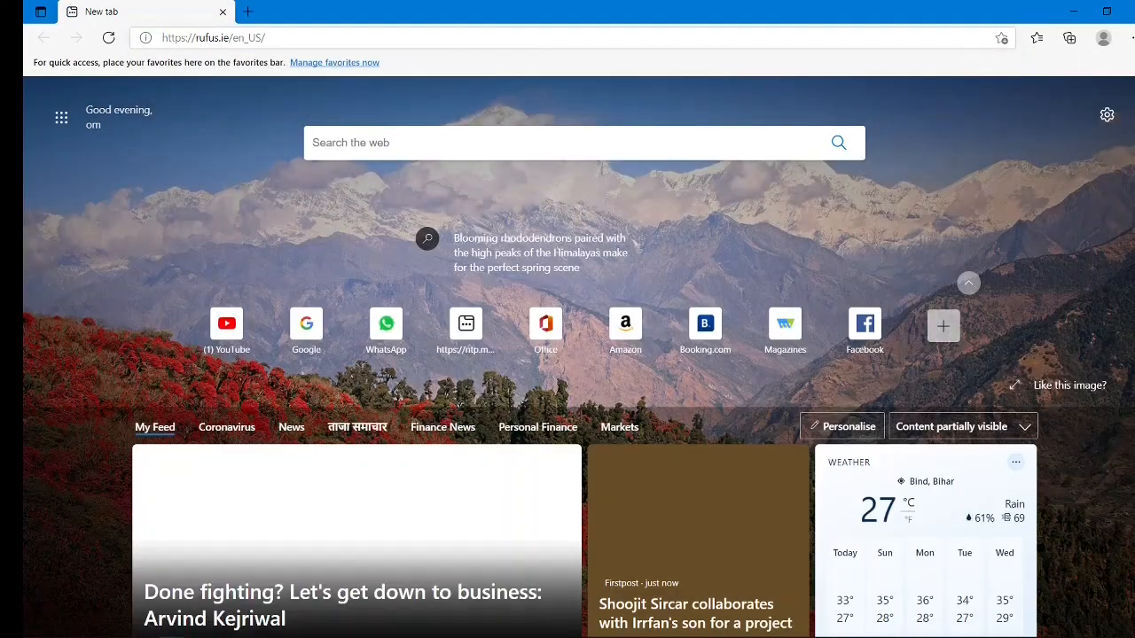
# Step: Download Rufus 3.14 Portable from the page's Download section and minimize the browser
pyautogui.scroll(-5, 567, 346)
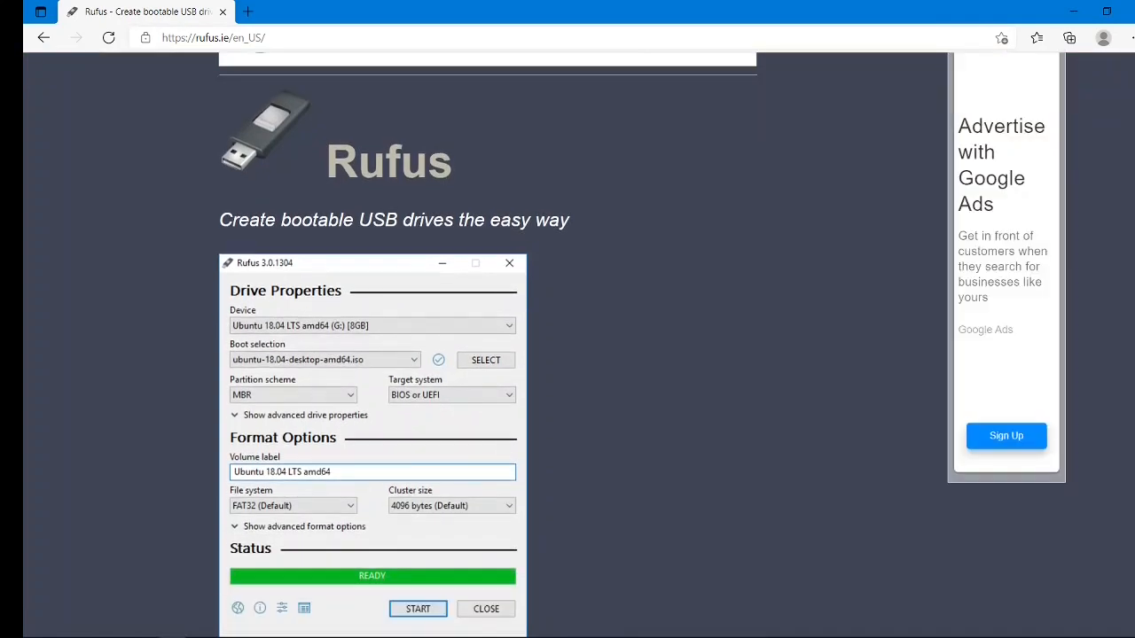
pyautogui.scroll(-3, 487, 346)
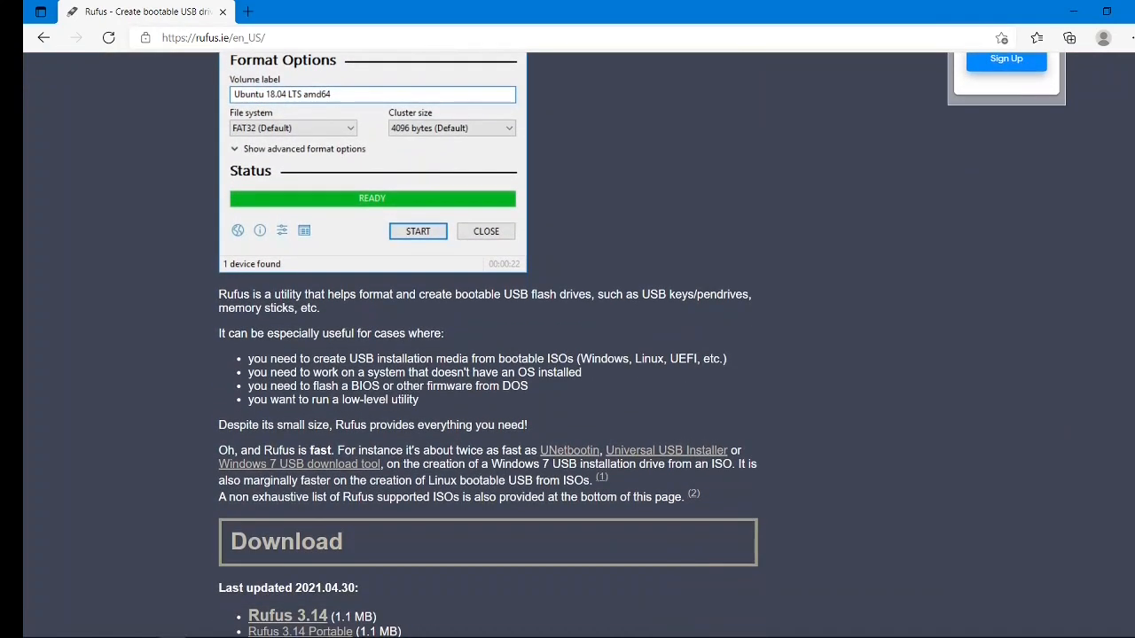
pyautogui.scroll(-1, 363, 340)
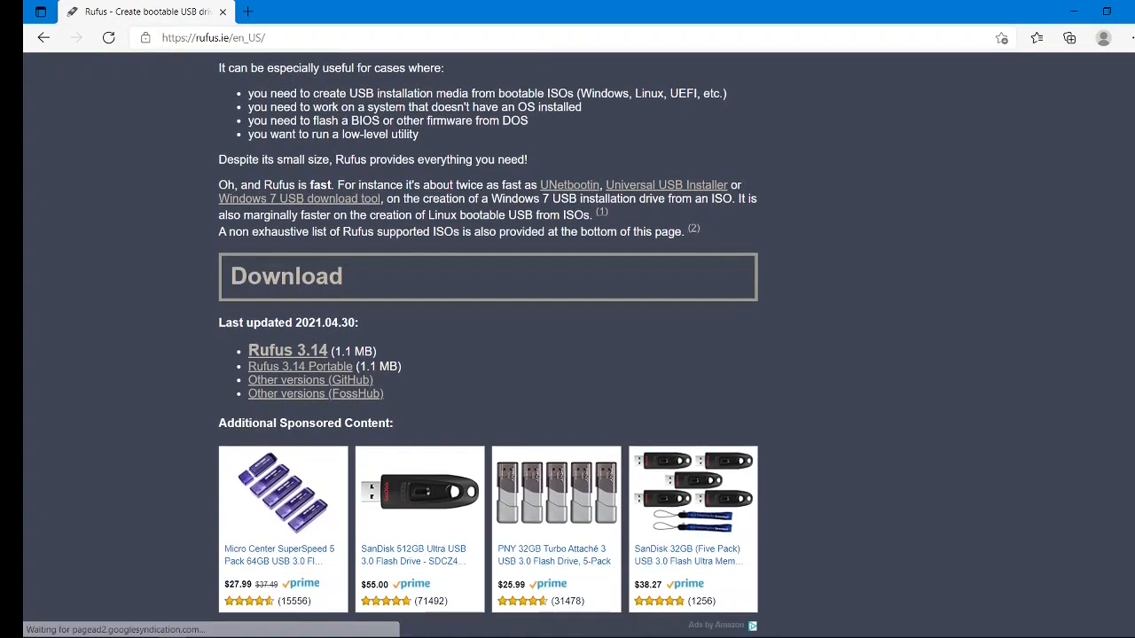
pyautogui.click(322, 367)
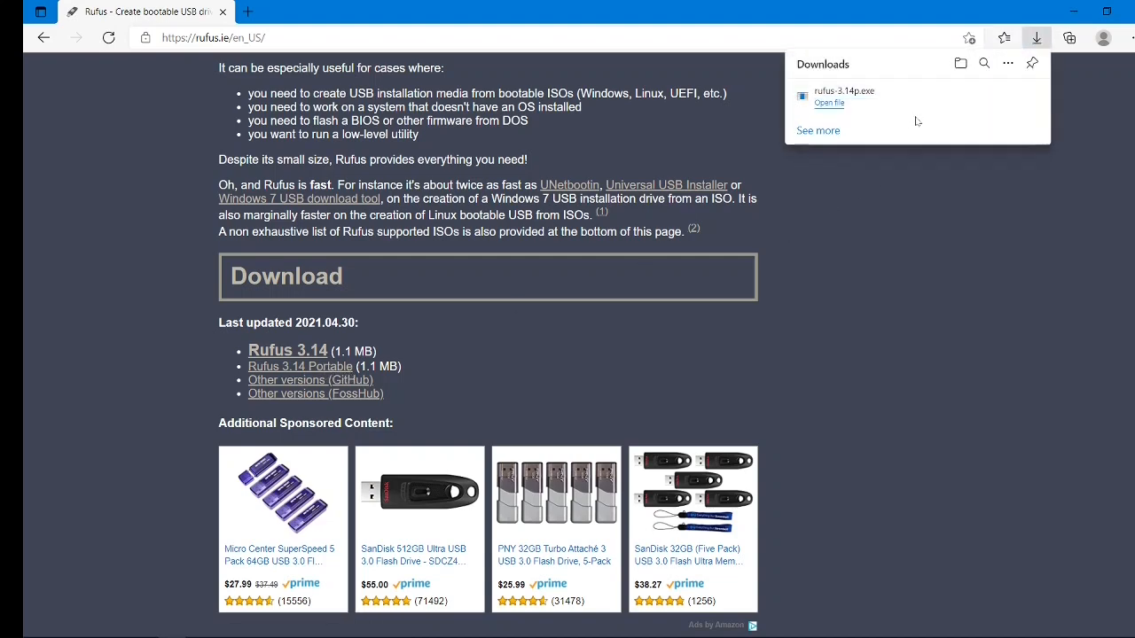
pyautogui.moveTo(978, 103)
pyautogui.click(1074, 11)
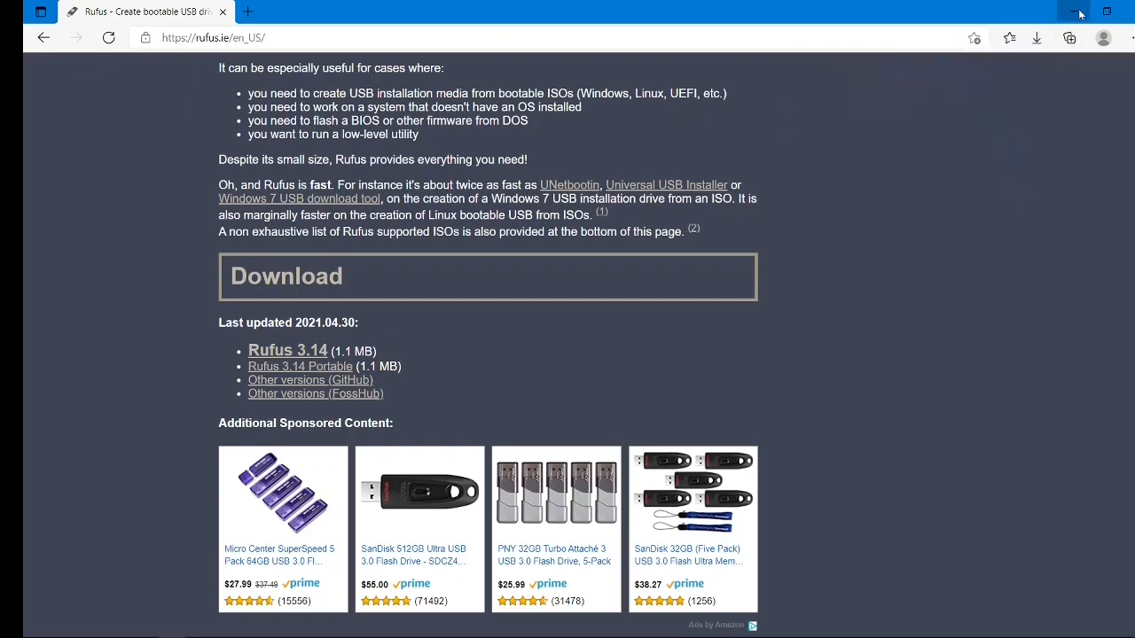
# Step: Switch to File Explorer and launch rufus-3.14p from the Downloads folder
pyautogui.click(253, 628)
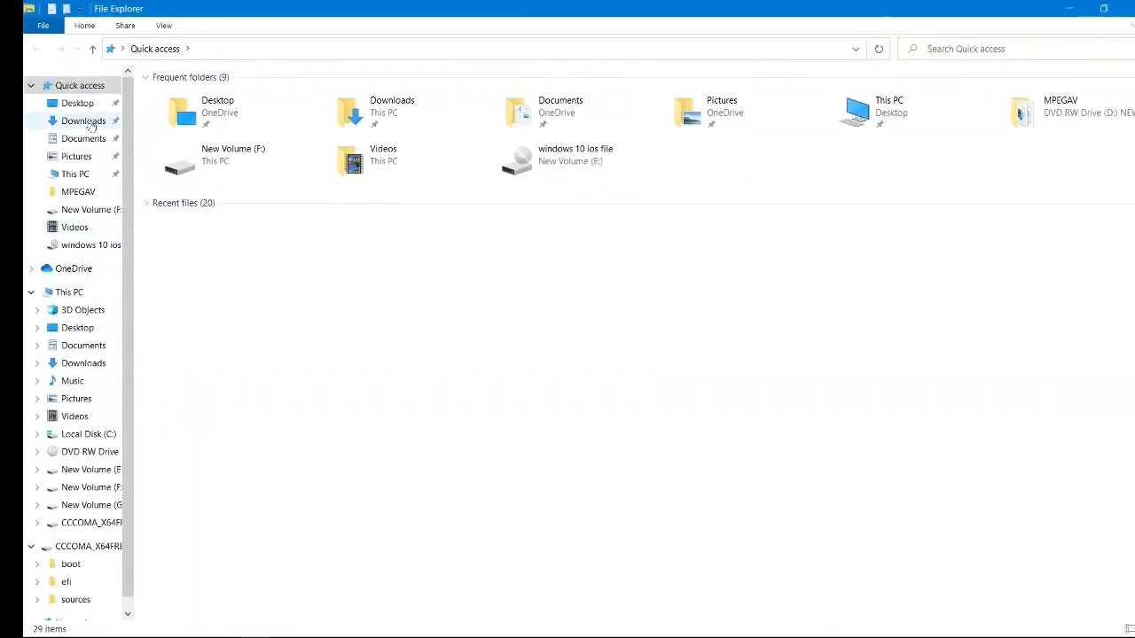
pyautogui.click(87, 125)
pyautogui.click(198, 132)
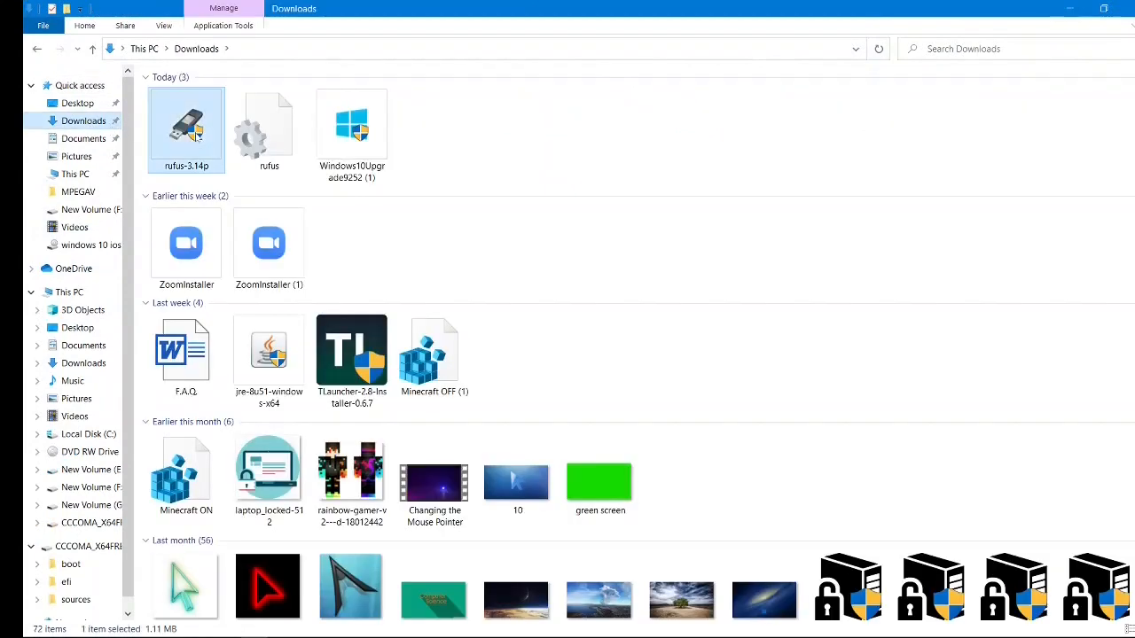
pyautogui.doubleClick(198, 132)
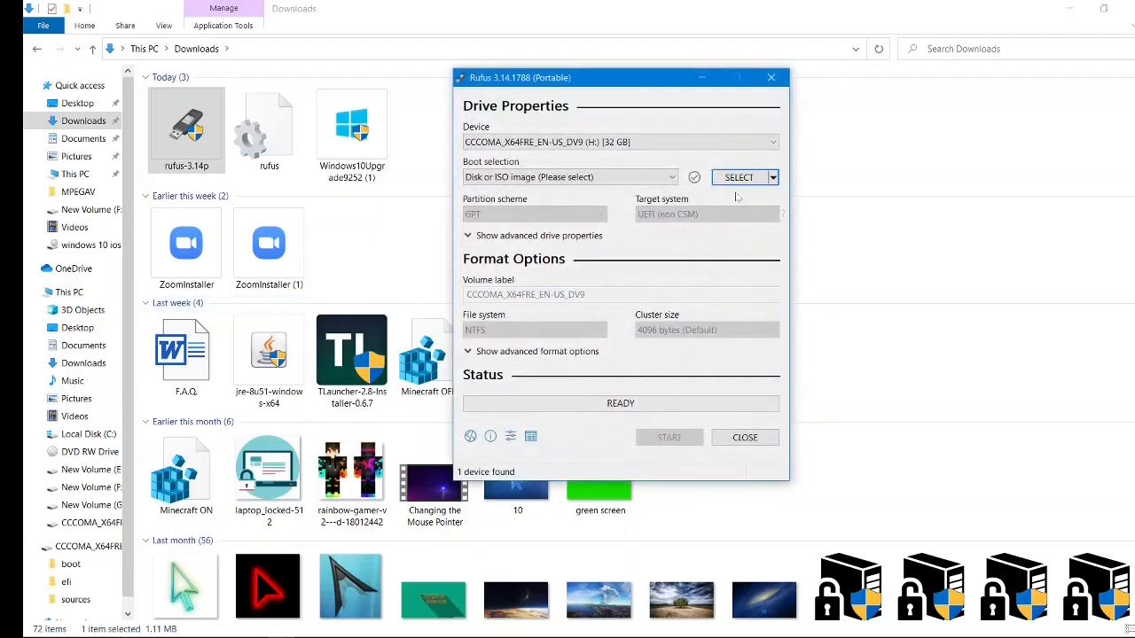
# Step: Choose Win10_2004_English_x64 (1).iso from the "windows 10 ios file" folder on drive E: as the boot image
pyautogui.click(745, 178)
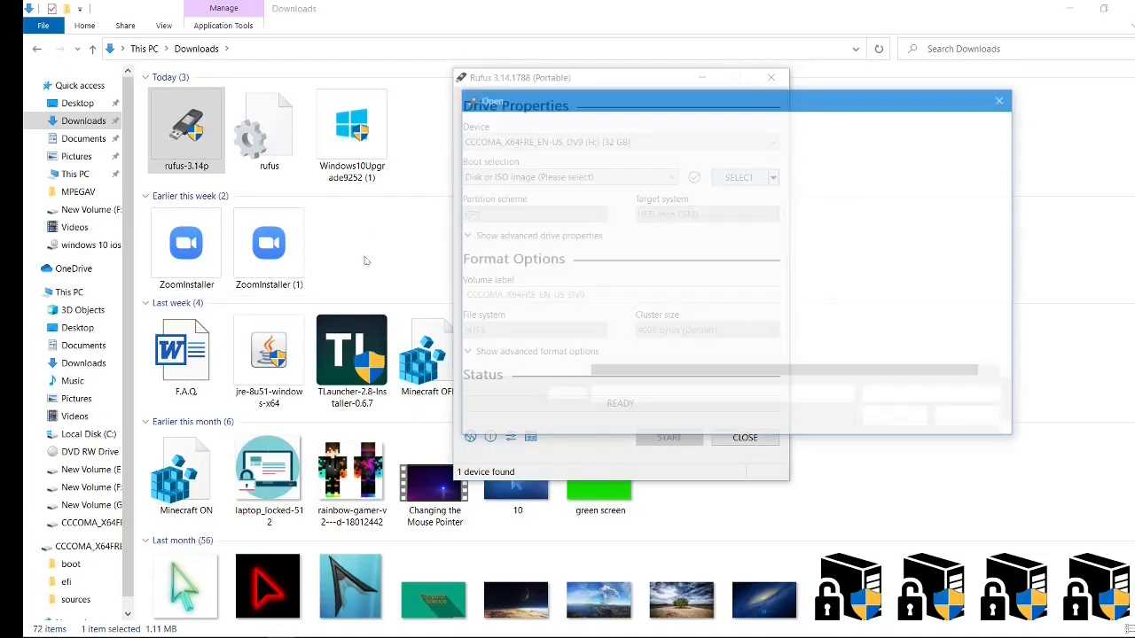
pyautogui.moveTo(571, 281)
pyautogui.mouseDown()
pyautogui.moveTo(573, 301)
pyautogui.moveTo(571, 282)
pyautogui.mouseUp()
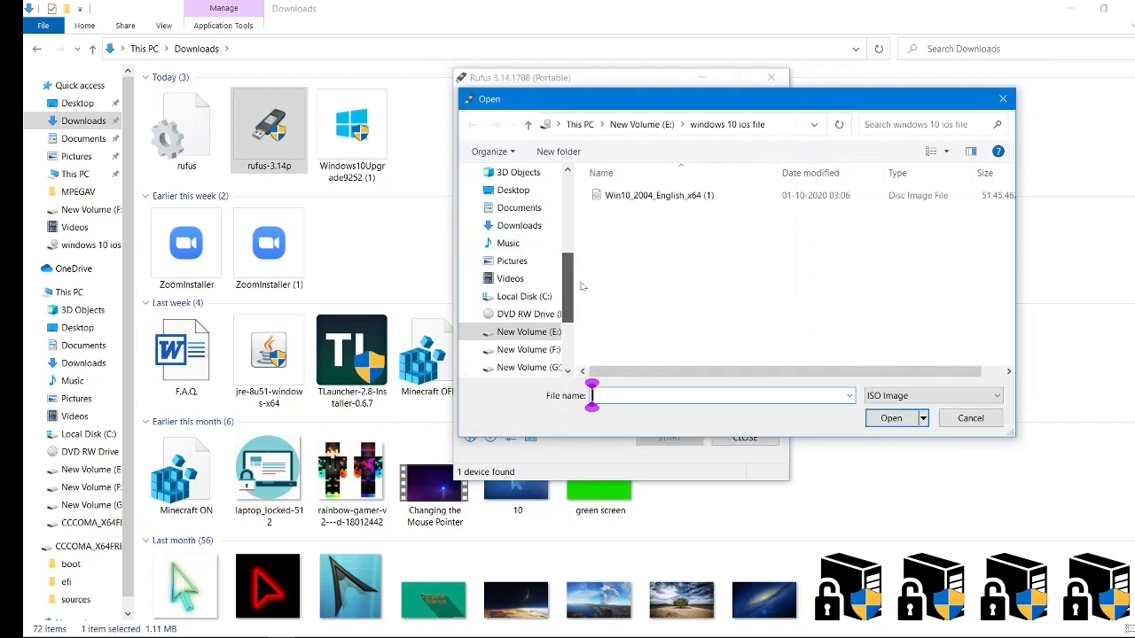
pyautogui.click(659, 196)
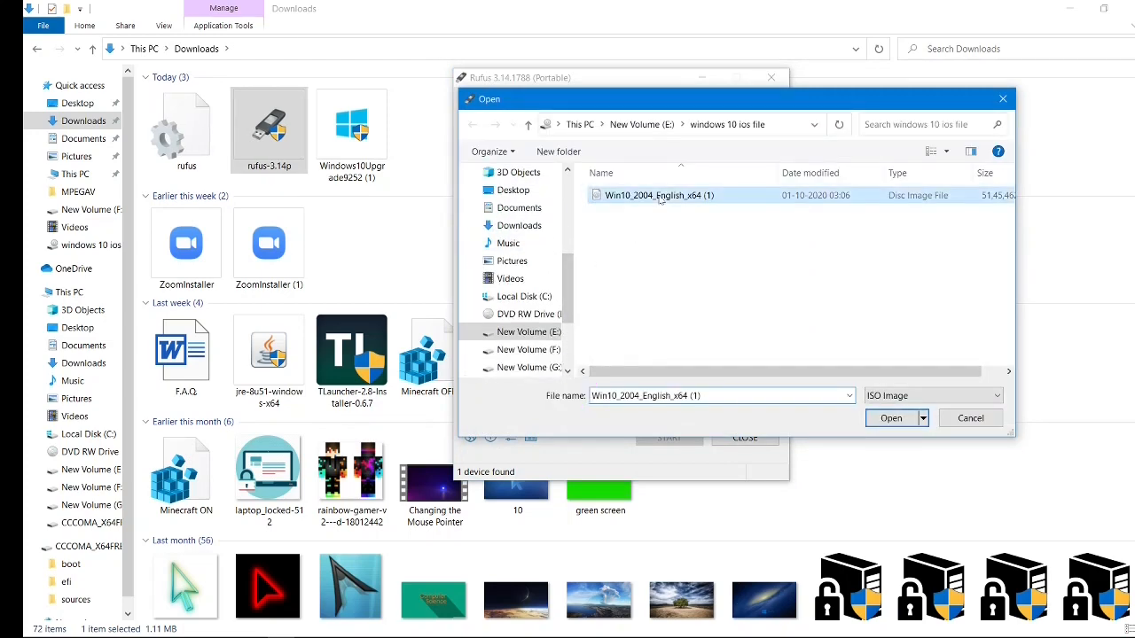
pyautogui.click(911, 414)
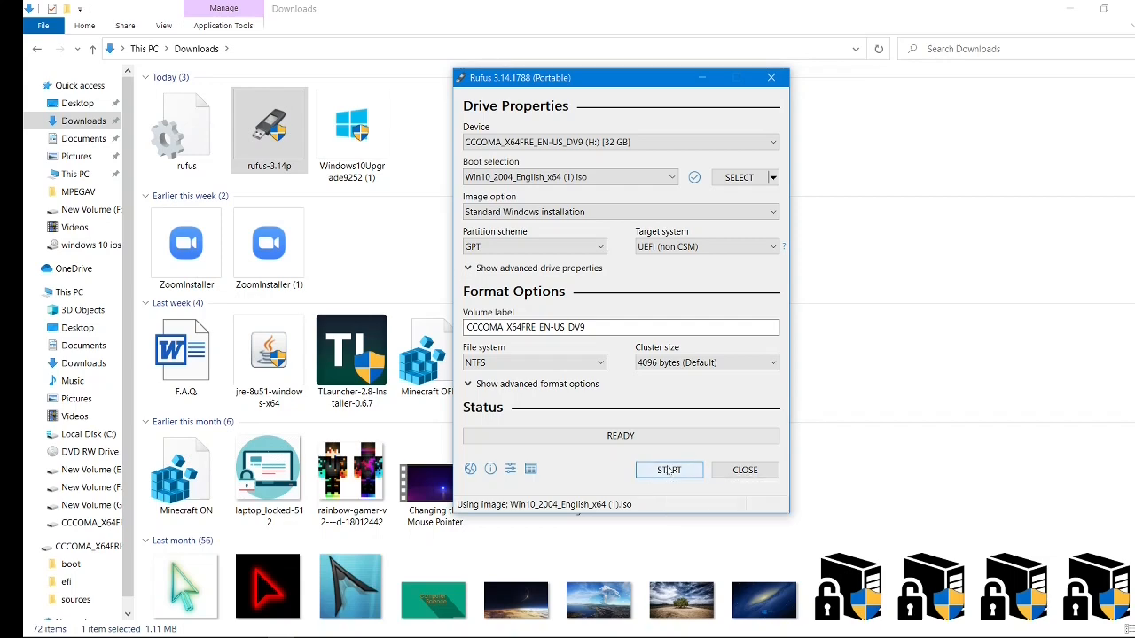
# Step: Start writing the Windows 10 image to the 32 GB USB drive H:, accepting the erasure of all its data
pyautogui.click(669, 470)
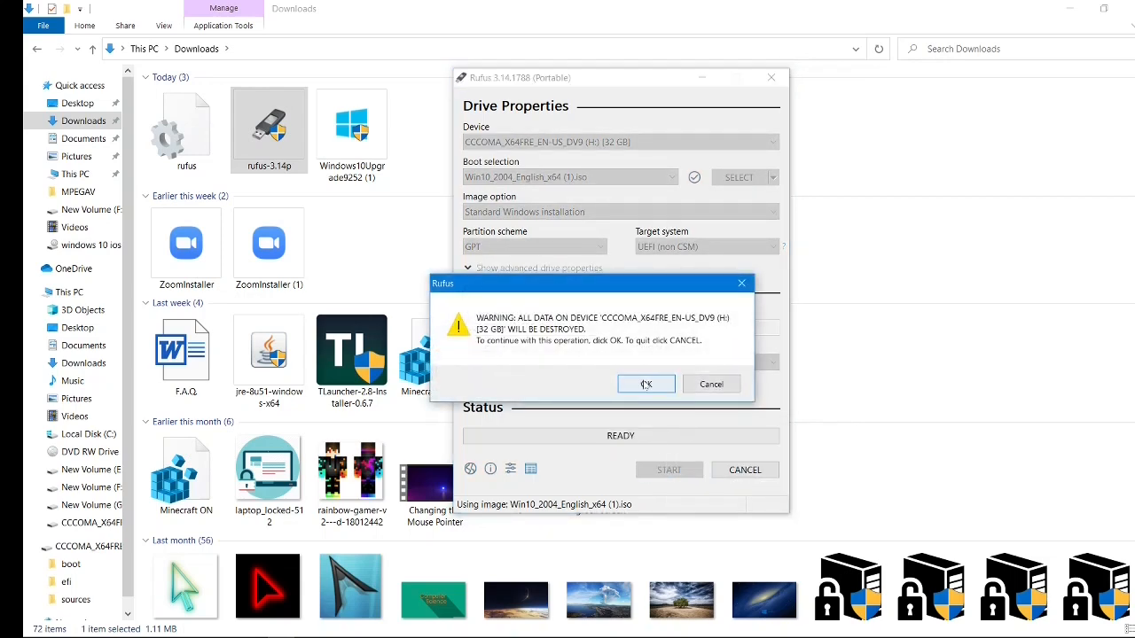
pyautogui.click(646, 385)
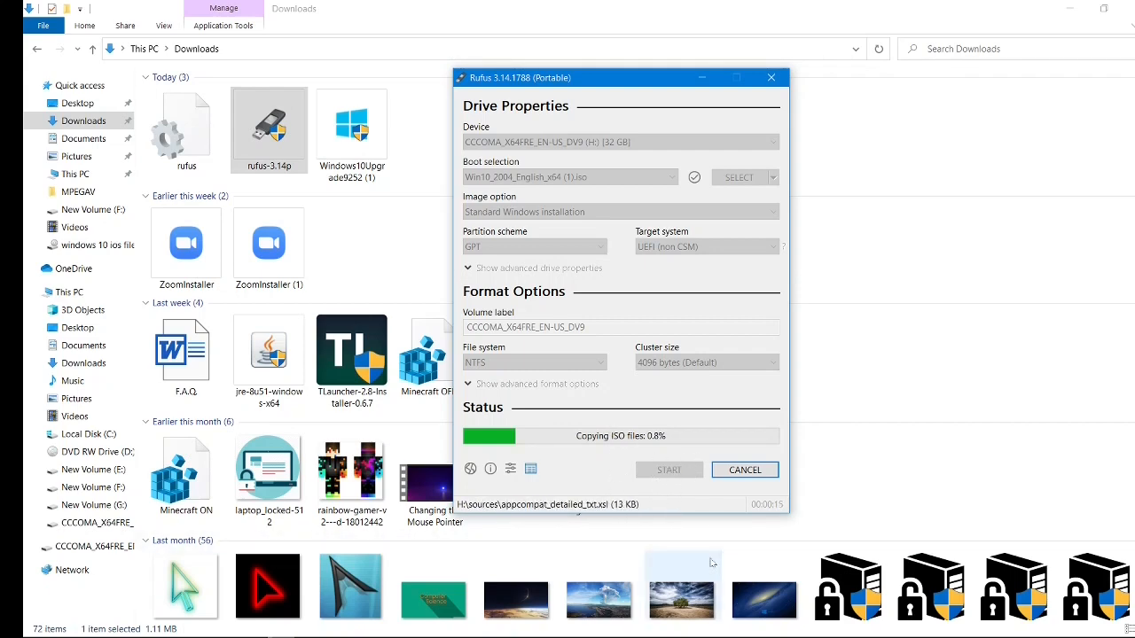
pyautogui.moveTo(927, 634)
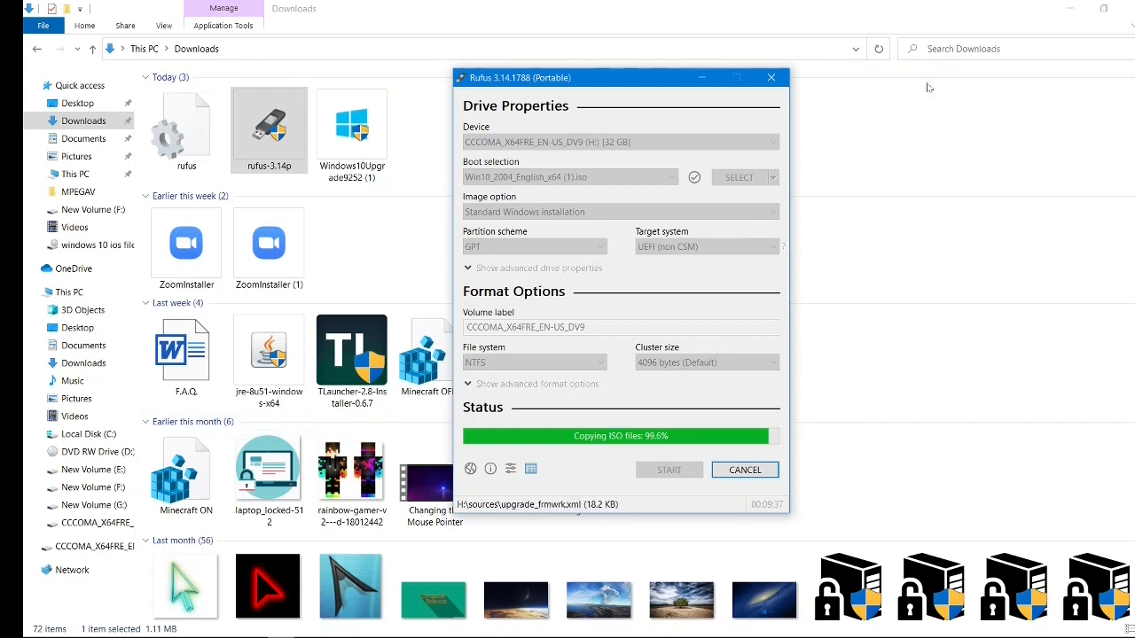
# Step: Minimize File Explorer, dismiss the Secure Boot notice after the copy finishes, and close Rufus
pyautogui.click(1070, 7)
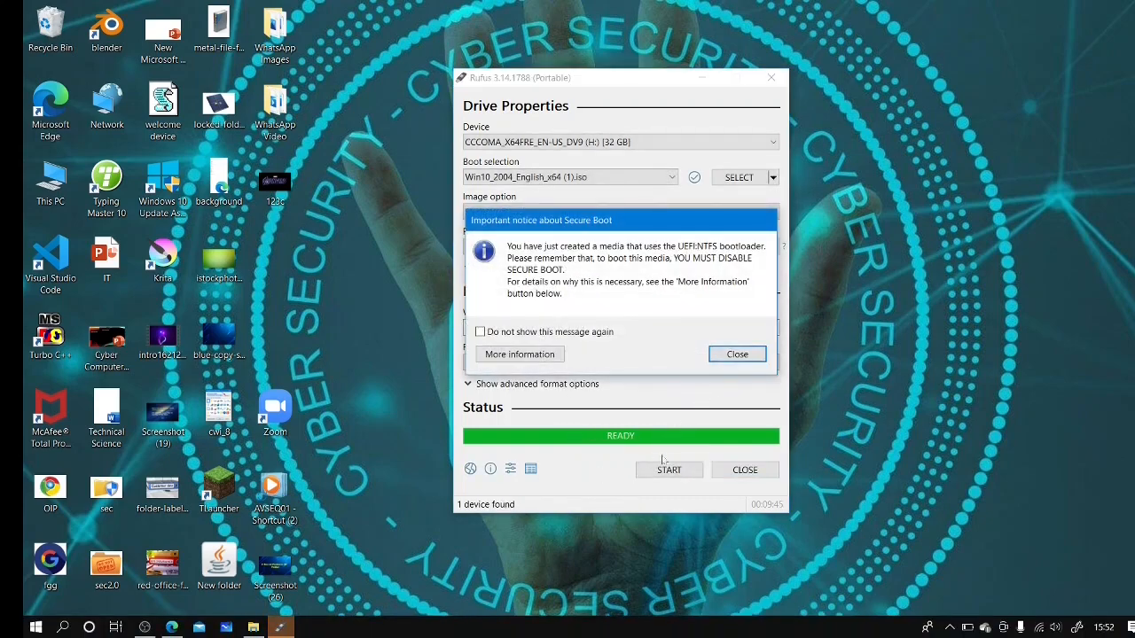
pyautogui.click(726, 358)
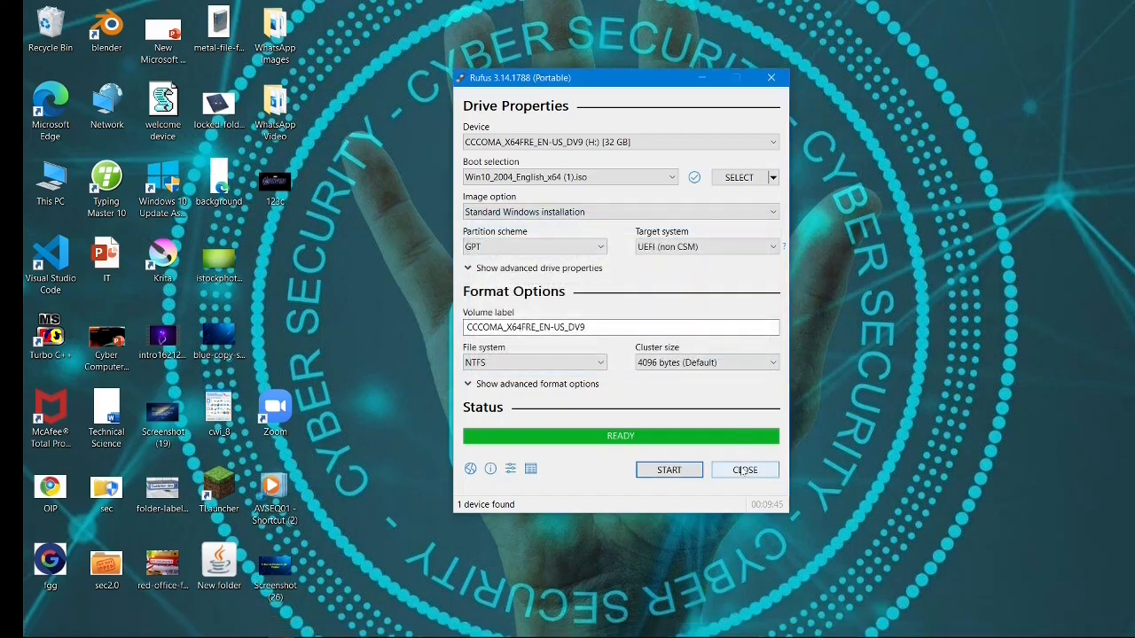
pyautogui.click(771, 77)
# Step: Examine the files written to the USB drive CCCOMA_X64FRE_EN-US_DV9 (H:) in File Explorer, and minimize the window
pyautogui.moveTo(257, 636)
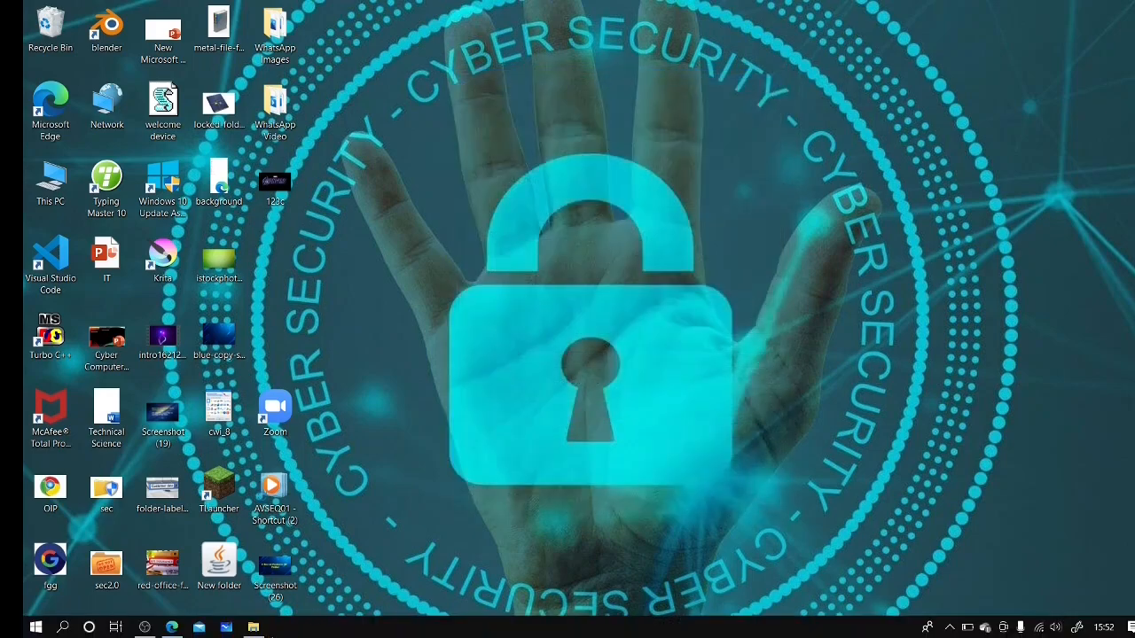
pyautogui.click(254, 628)
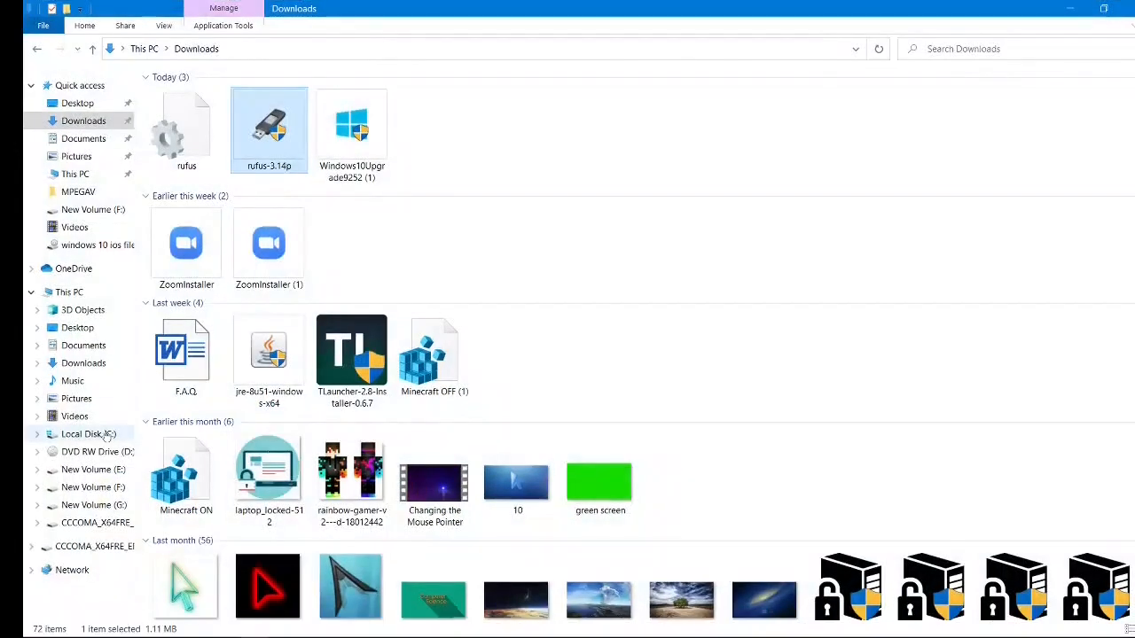
pyautogui.click(92, 293)
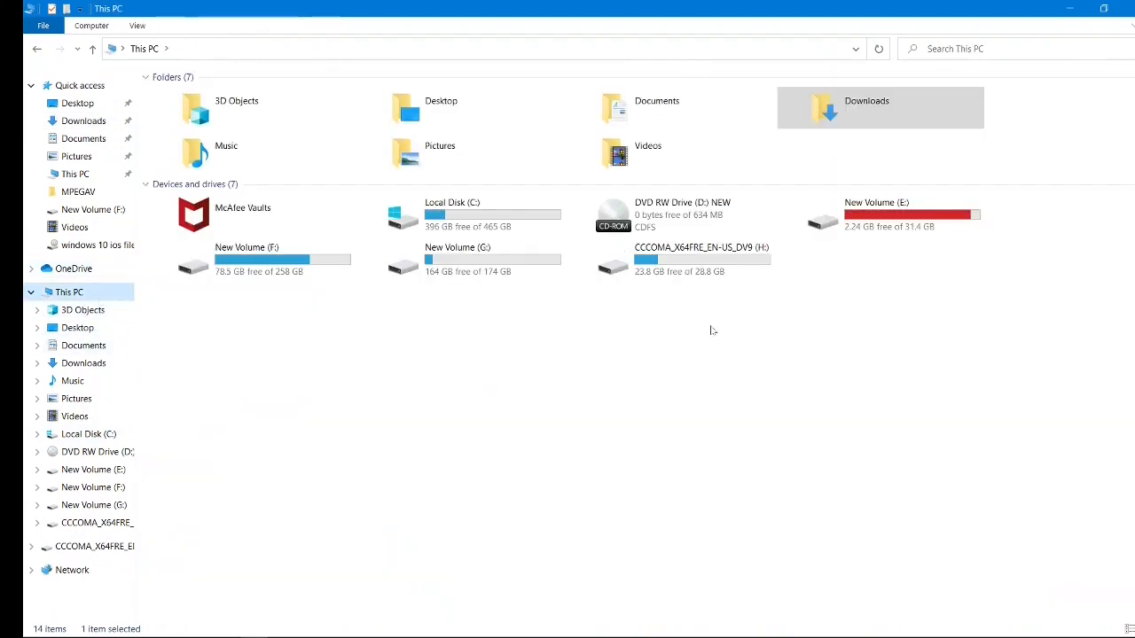
pyautogui.doubleClick(673, 275)
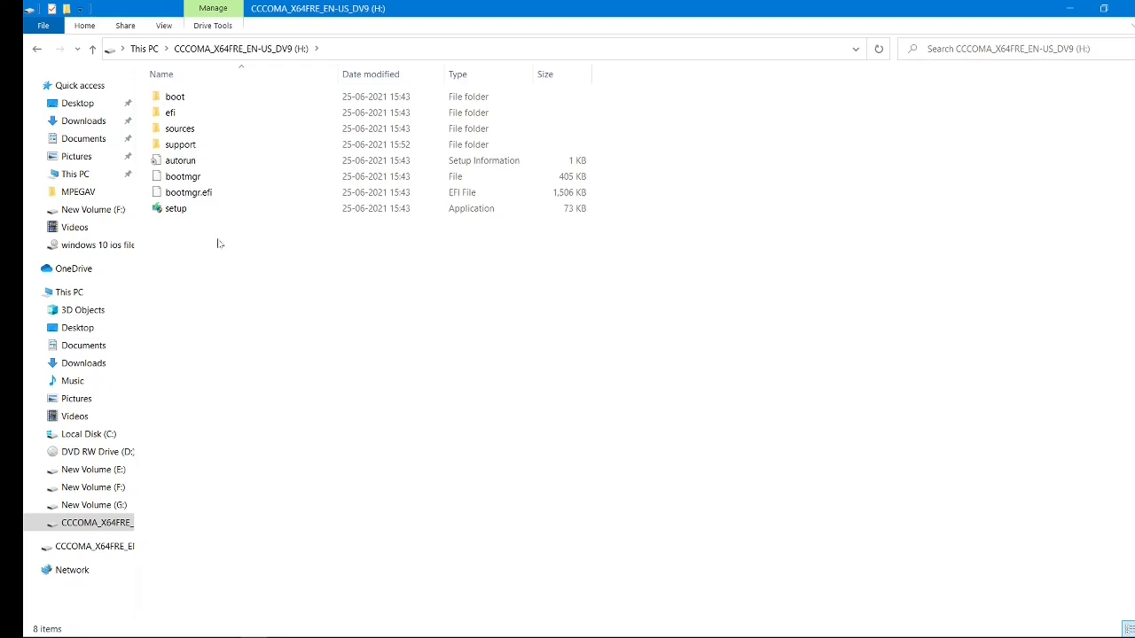
pyautogui.moveTo(223, 246); pyautogui.dragTo(299, 134)
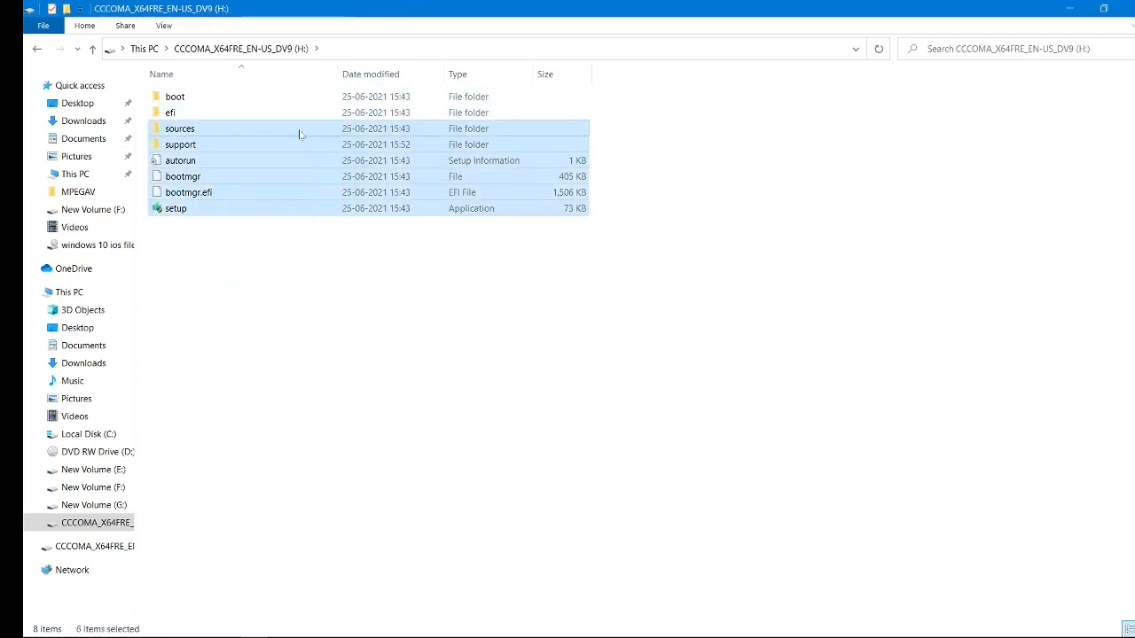
pyautogui.click(297, 228)
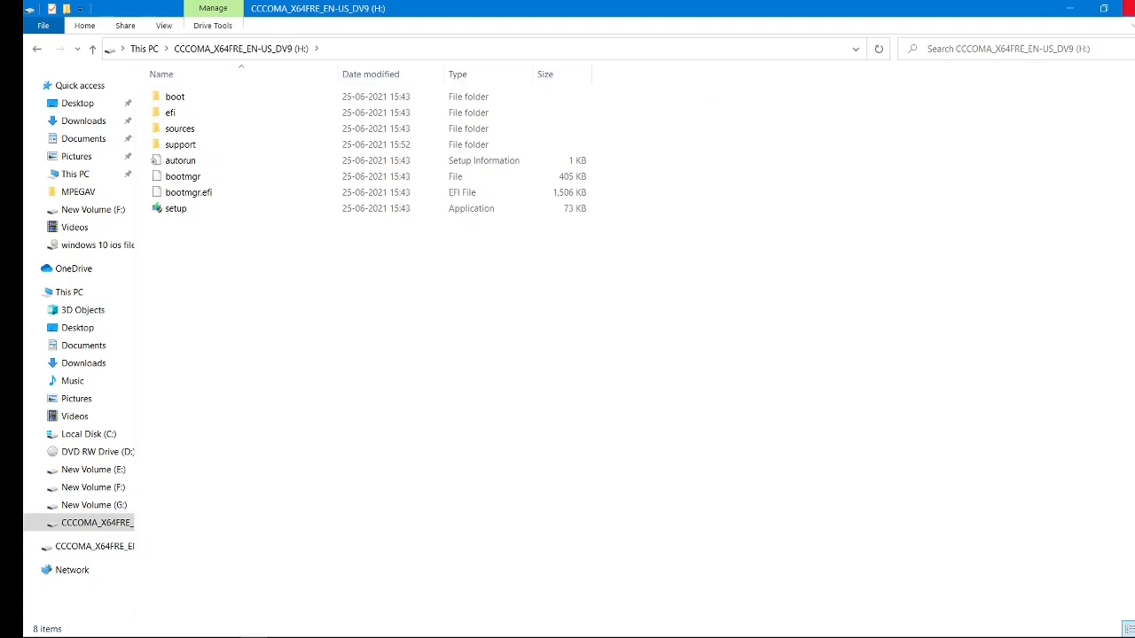
pyautogui.click(1080, 6)
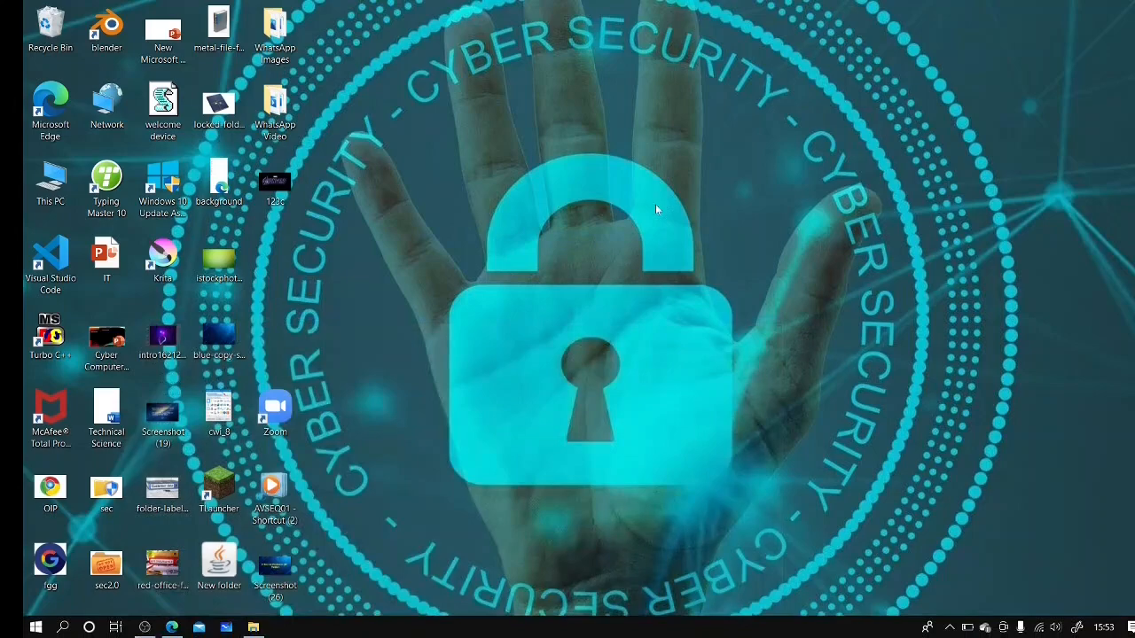
pyautogui.rightClick(655, 204)
pyautogui.click(703, 250)
pyautogui.rightClick(702, 245)
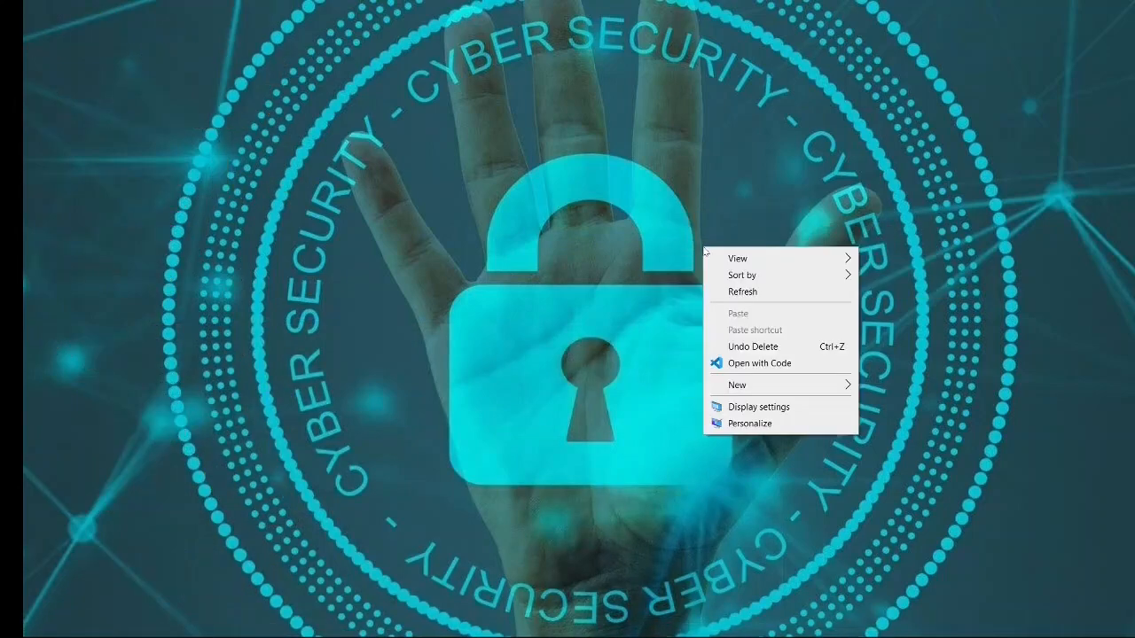
pyautogui.click(751, 291)
pyautogui.rightClick(752, 290)
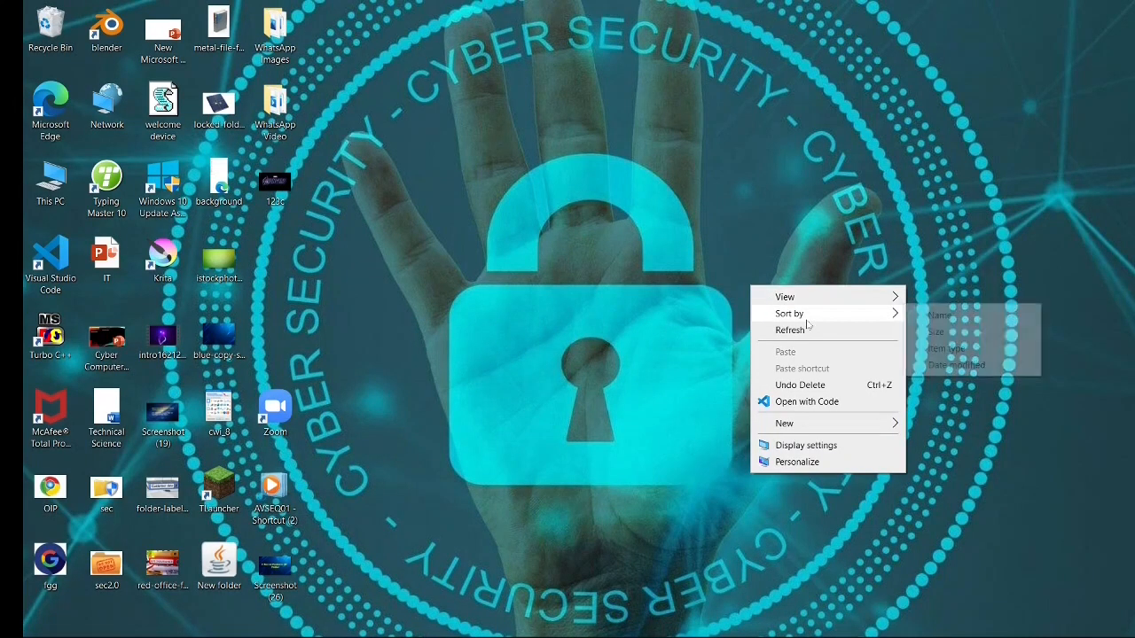
pyautogui.click(812, 326)
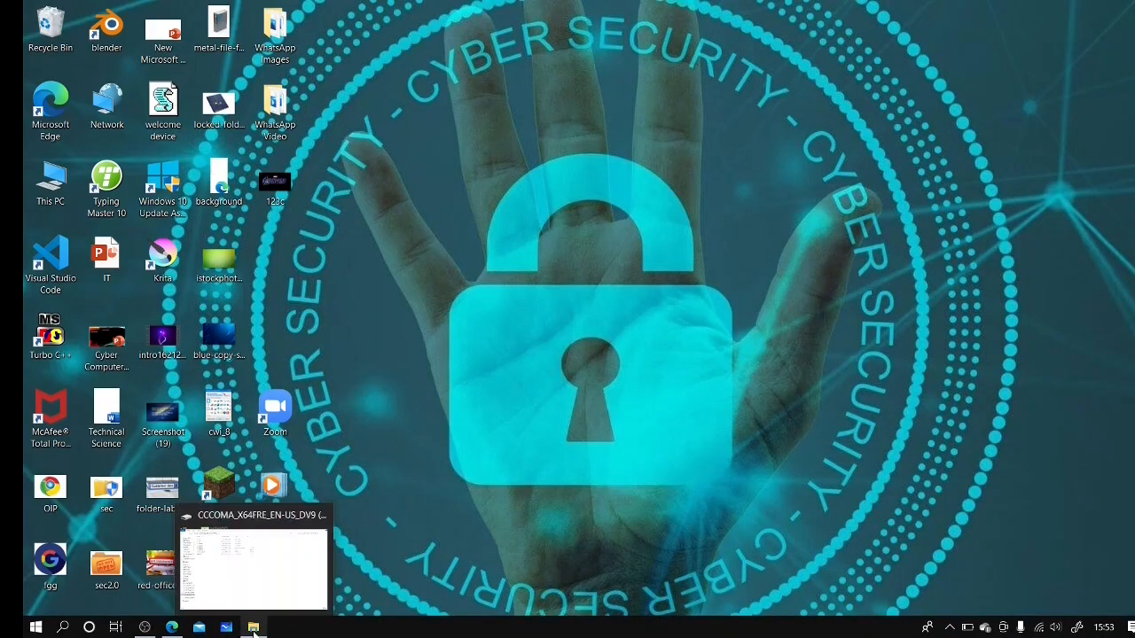
# Step: Restore the File Explorer window showing the USB drive's contents
pyautogui.click(253, 630)
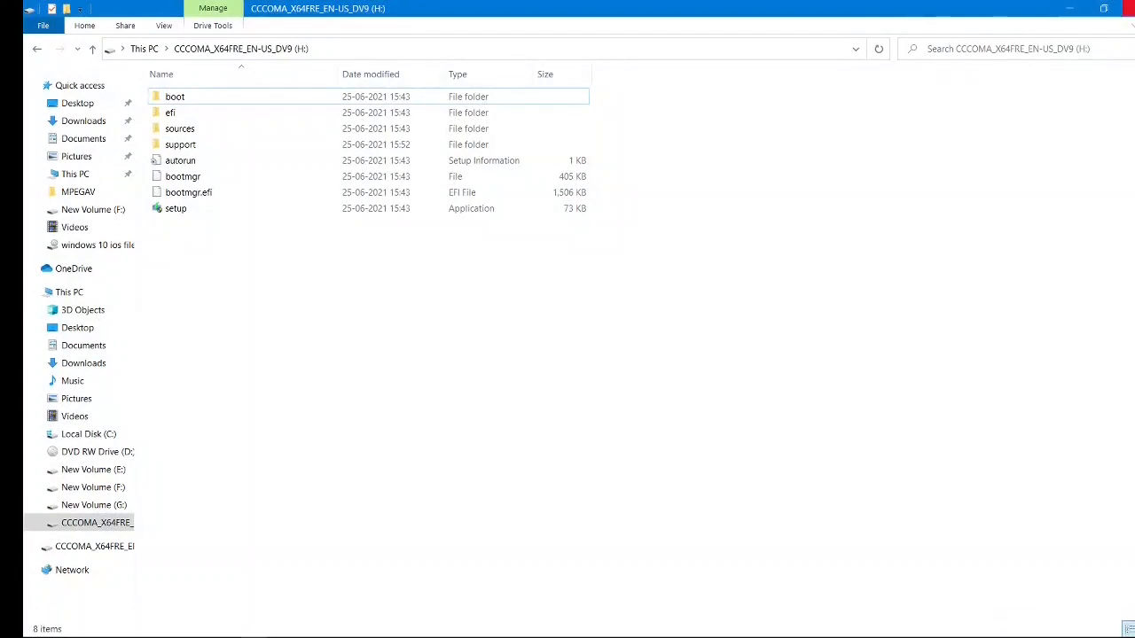